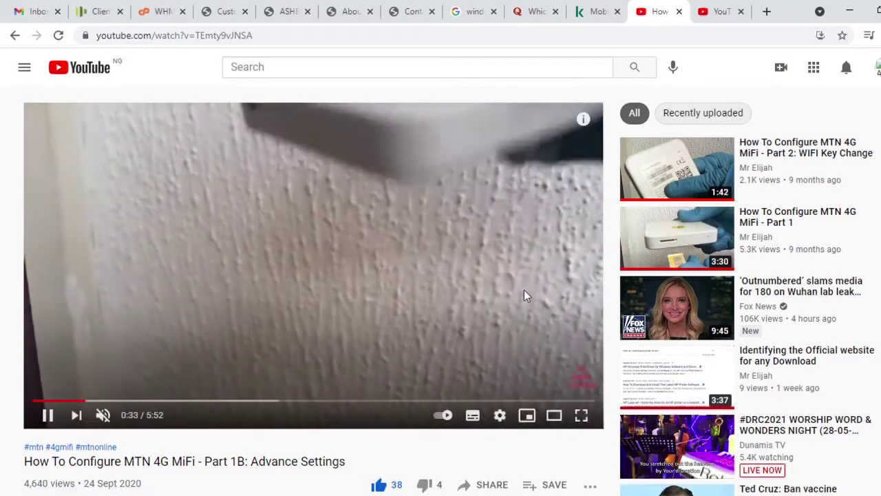
# Swipe around the home screen until the notification shade shows recent notifications, including YouTube.
pyautogui.scroll(-2, 524, 291)
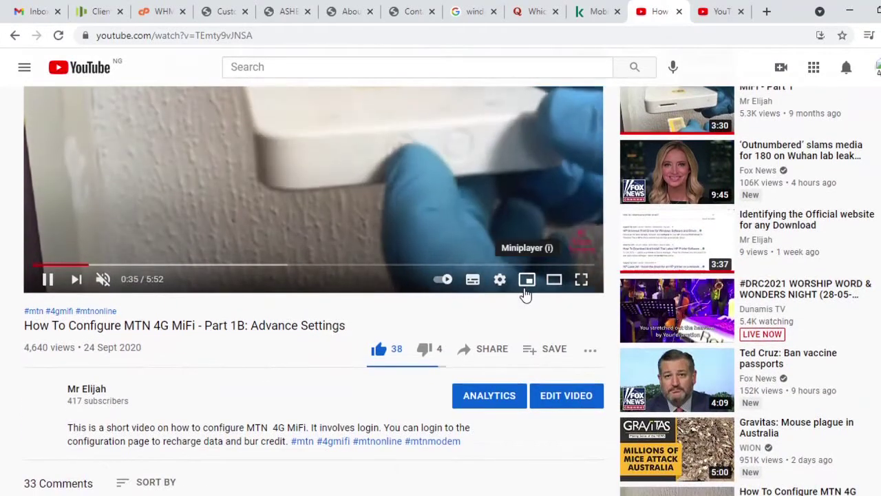
pyautogui.scroll(-2, 155, 245)
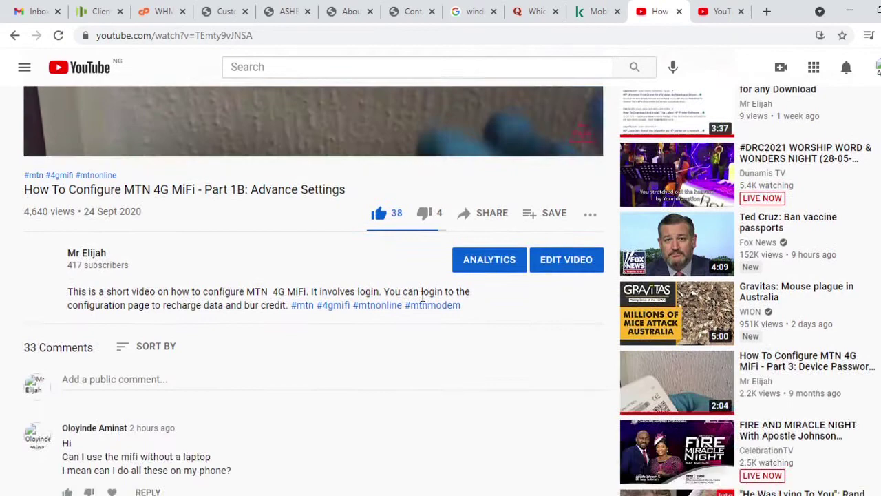
pyautogui.scroll(-3, 231, 262)
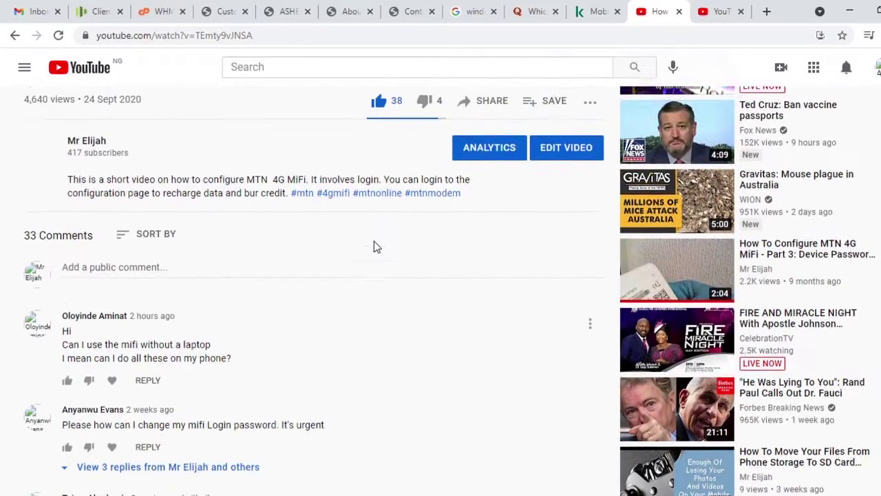
pyautogui.scroll(3, 374, 246)
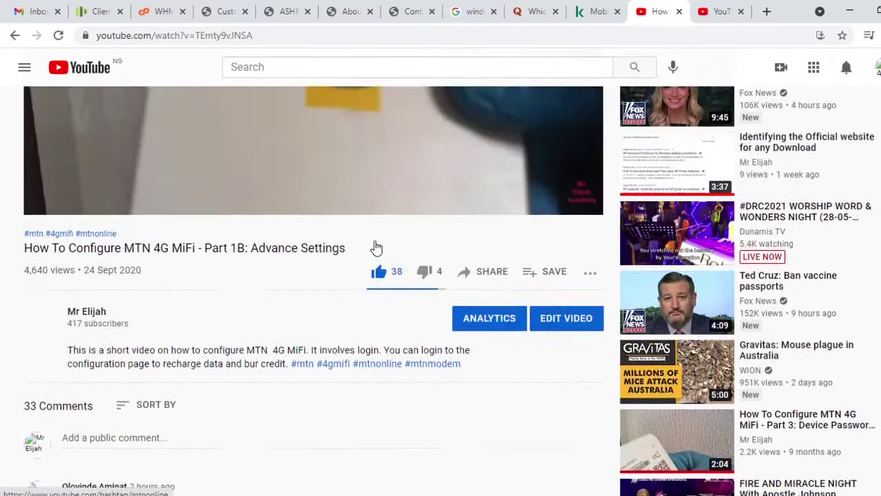
pyautogui.scroll(1, 427, 221)
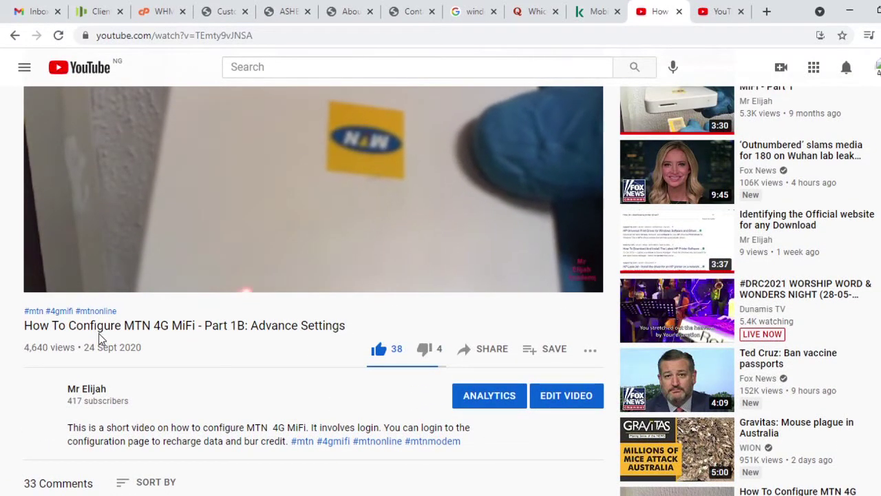
pyautogui.scroll(2, 336, 289)
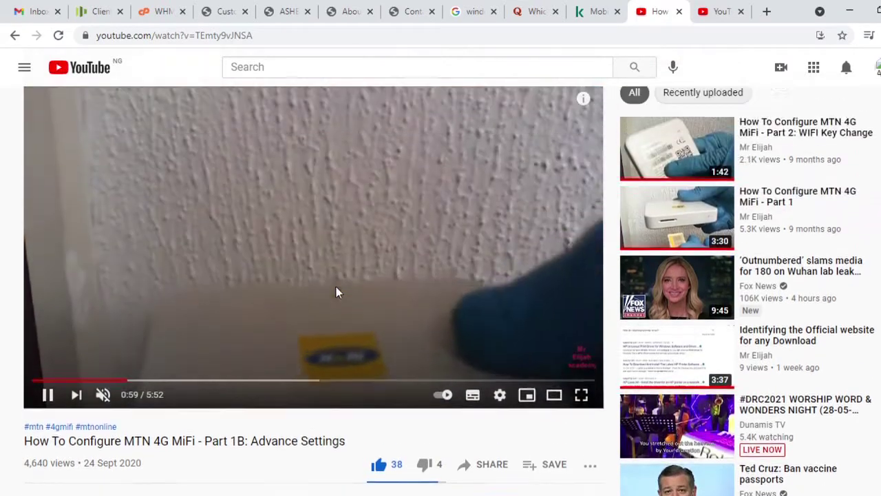
pyautogui.scroll(-2, 336, 290)
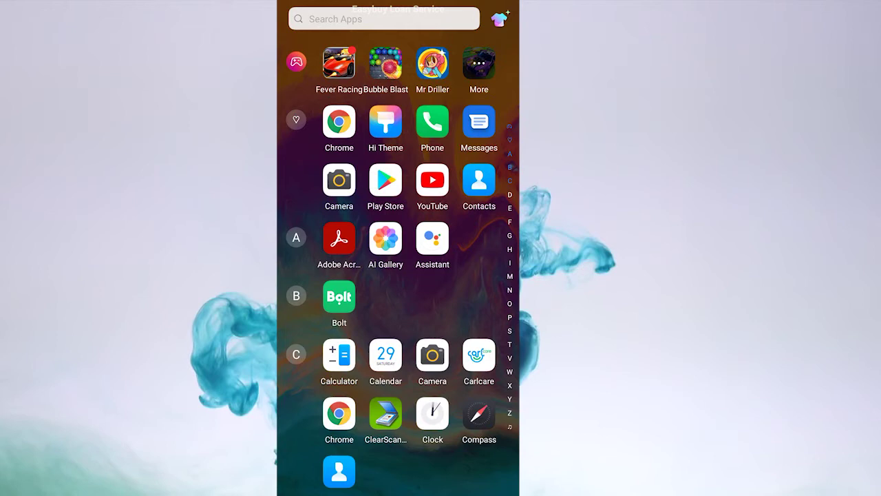
# Turn on the phone's Wi-Fi in Android Settings, connecting to MTN_4G_6DBB10.
pyautogui.moveTo(398, 3); pyautogui.dragTo(398, 276)
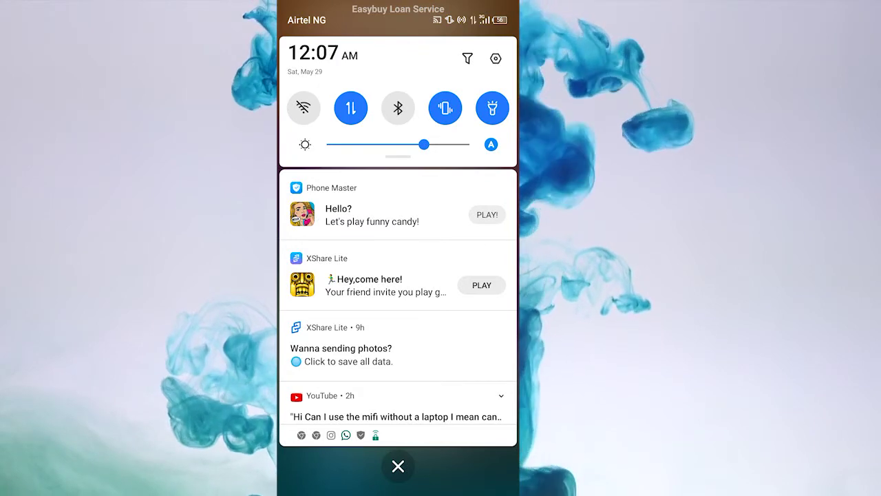
pyautogui.moveTo(398, 157); pyautogui.dragTo(398, 413)
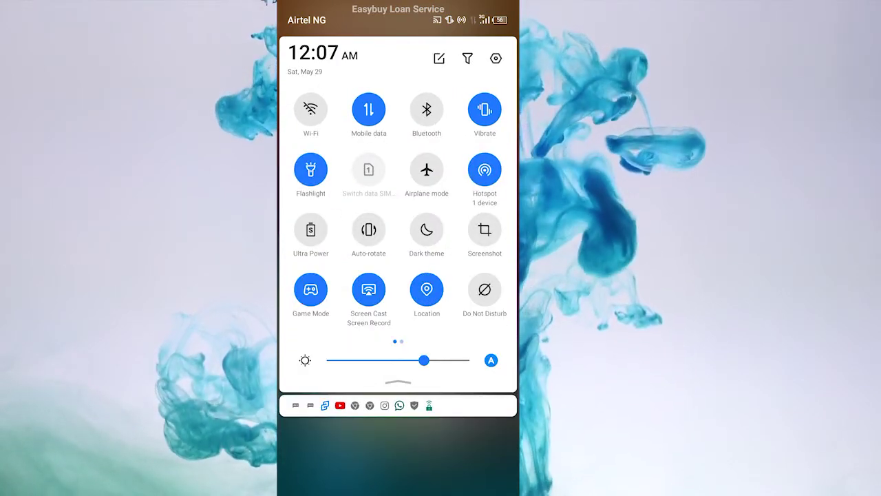
pyautogui.click(495, 58)
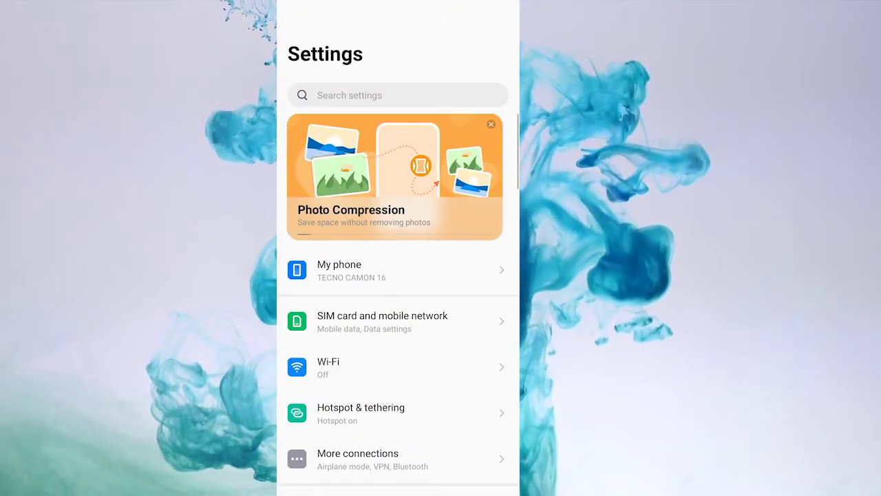
pyautogui.click(328, 367)
pyautogui.click(496, 58)
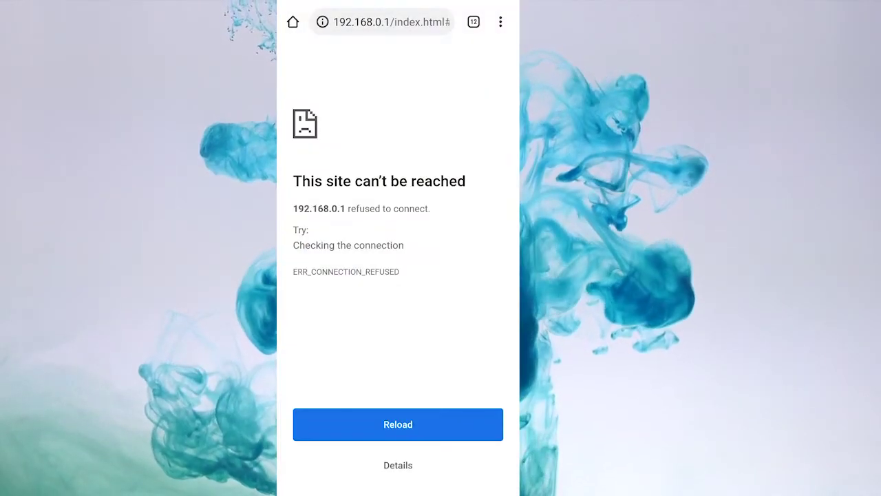
# Re-enter the router address 192.168.0.1 in Chrome's address bar on the failed page.
pyautogui.click(384, 22)
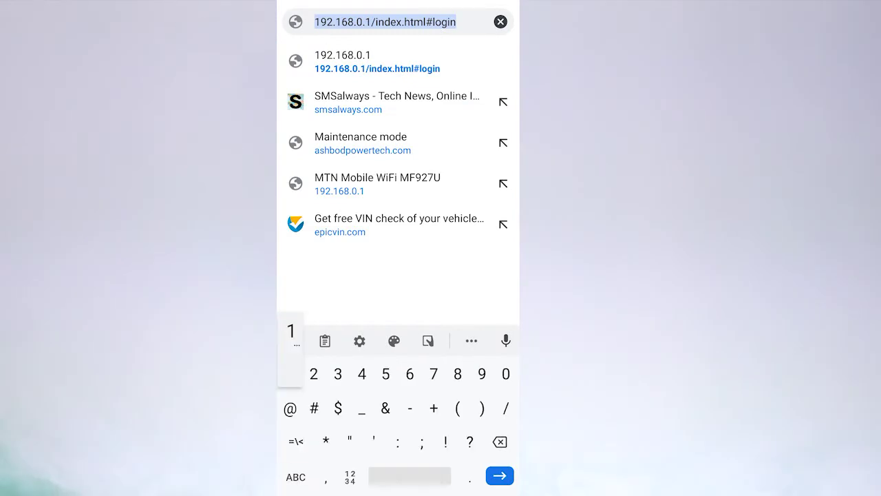
pyautogui.write('192.168')
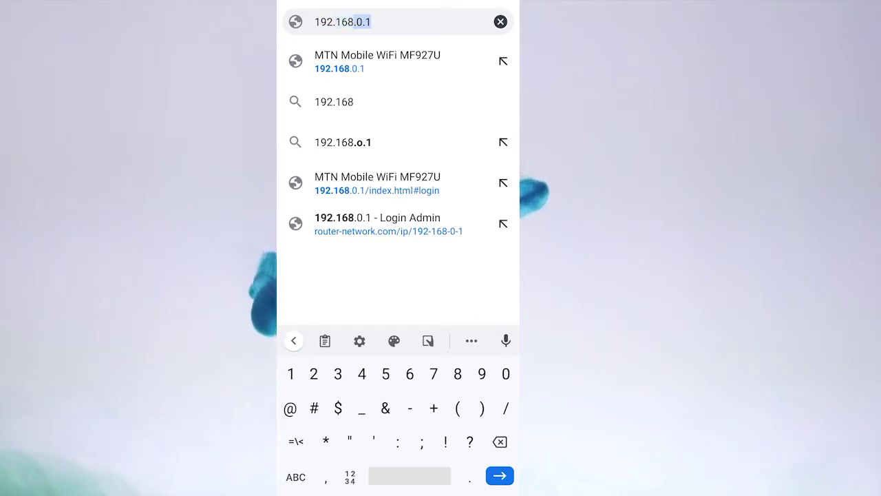
pyautogui.write('.0.1/index.html#')
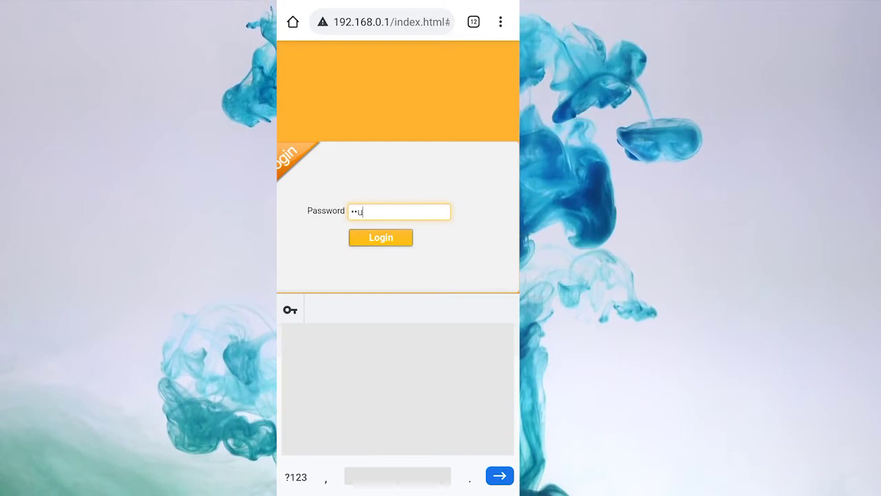
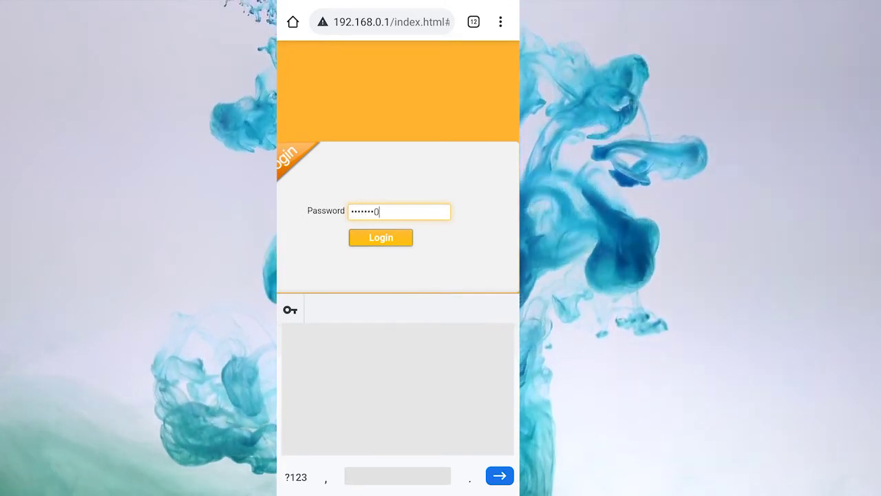
# Log in with the admin password and scroll through the MTN Nigeria connection dashboard.
pyautogui.press('Return')
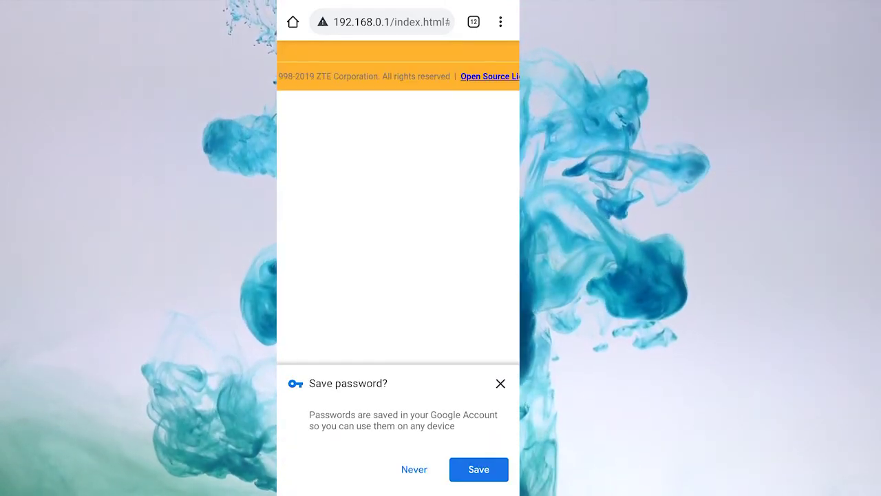
pyautogui.scroll(2, 398, 207)
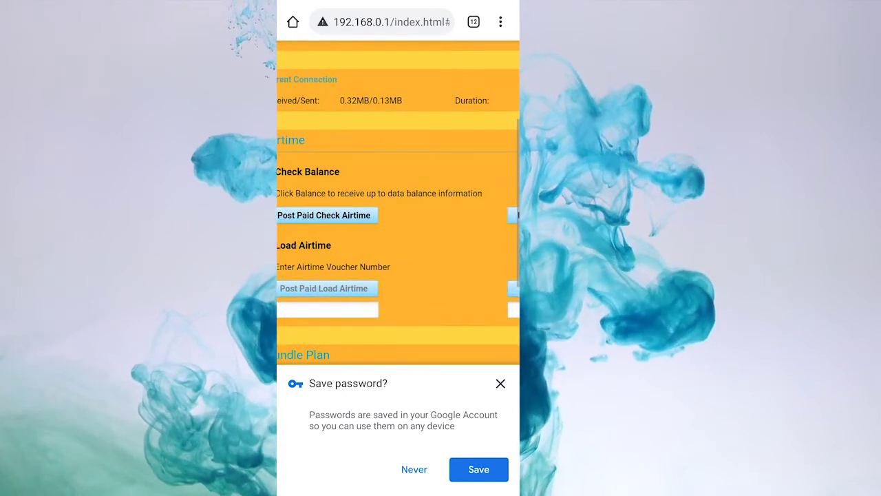
pyautogui.hscroll(5, 398, 241)
pyautogui.scroll(5, 398, 206)
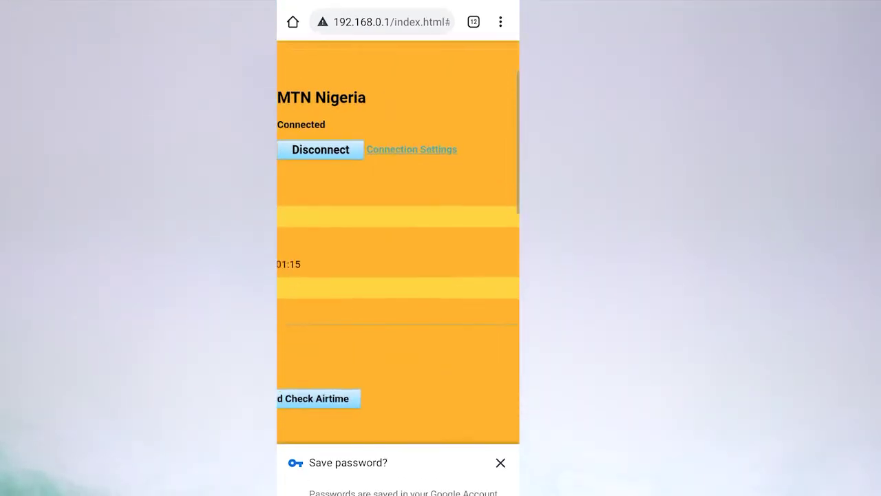
pyautogui.hscroll(-5, 398, 206)
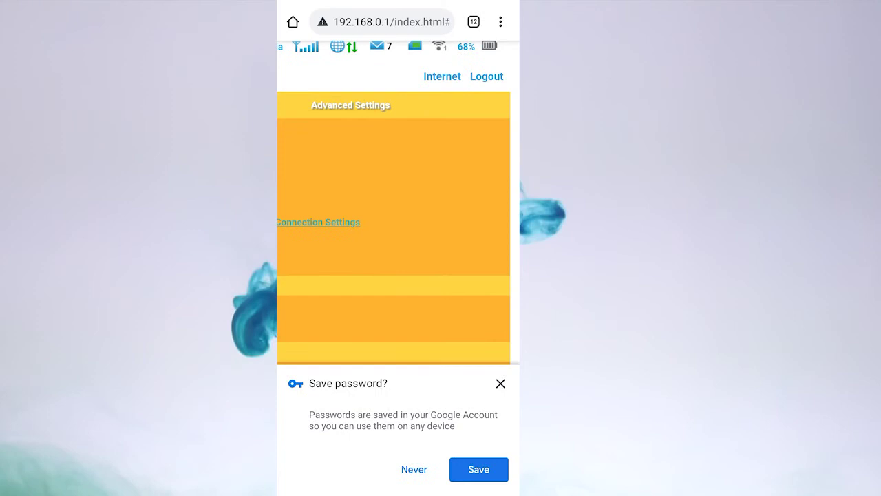
pyautogui.scroll(-2, 398, 247)
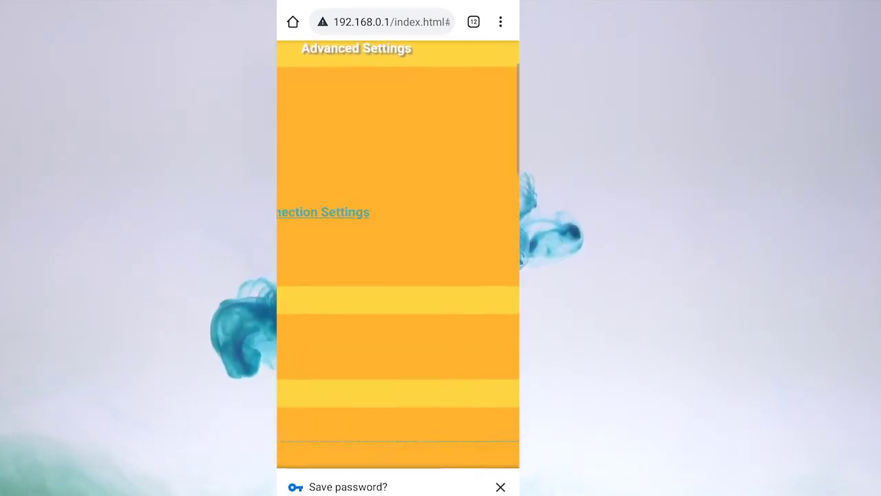